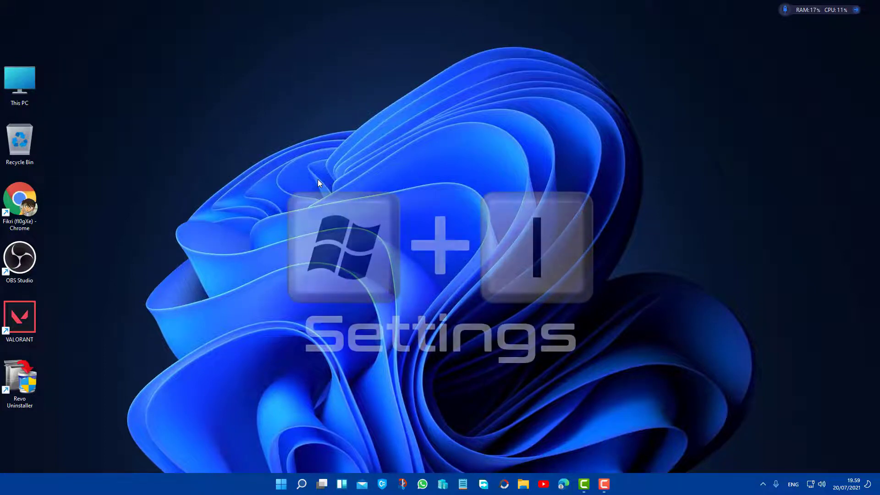
# - Open the Apps & features page in Windows Settings
pyautogui.press('super+i')
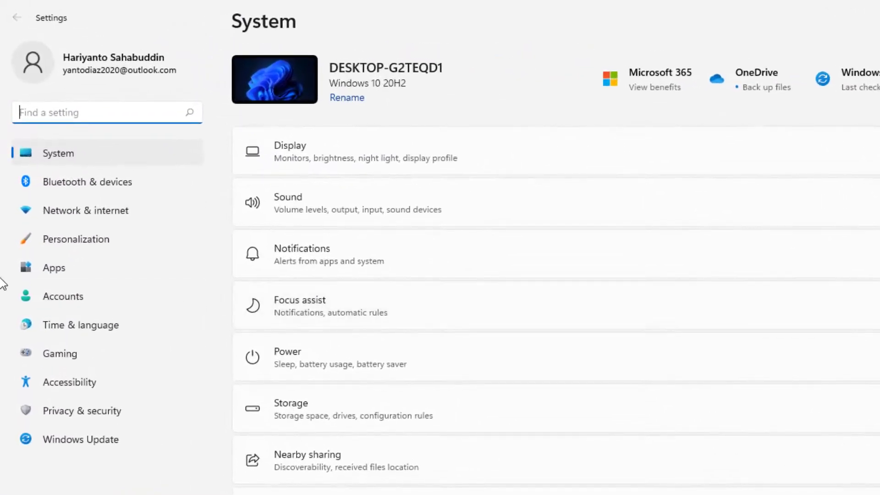
pyautogui.click(84, 268)
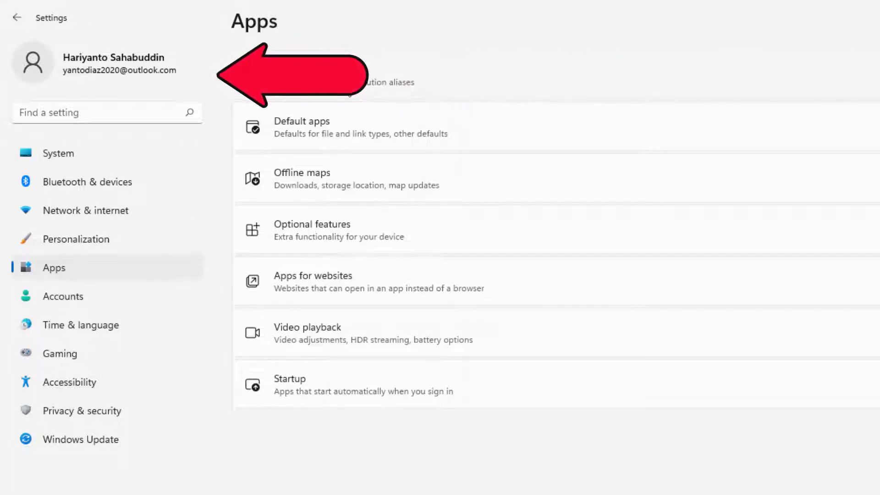
pyautogui.click(344, 84)
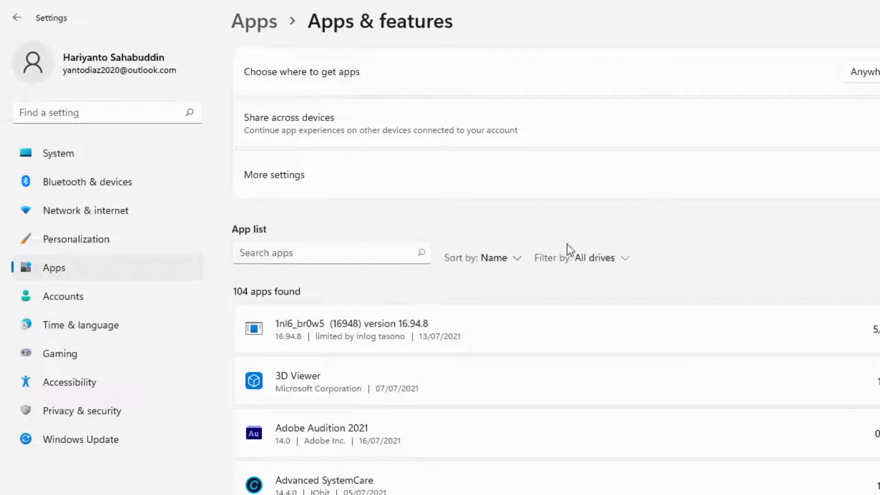
# - Look for Windows Security among the installed apps and filter the app list by "windows se"
pyautogui.scroll(-20, 567, 244)
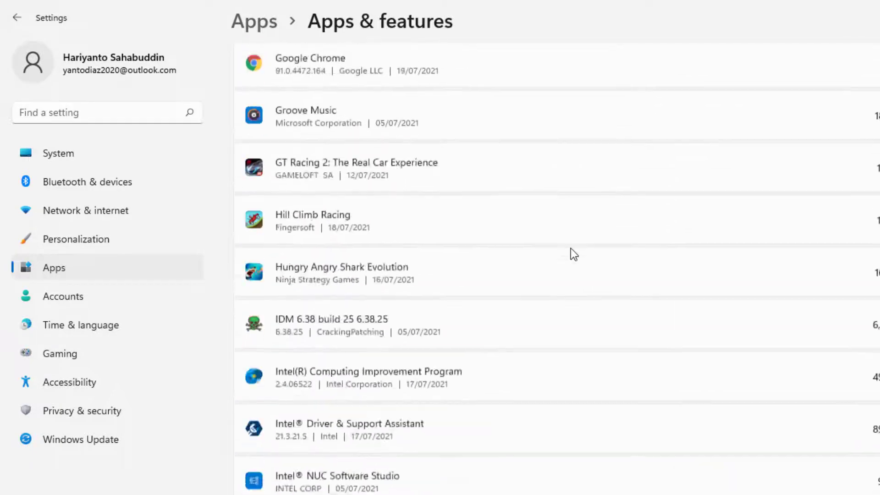
pyautogui.scroll(-20, 582, 238)
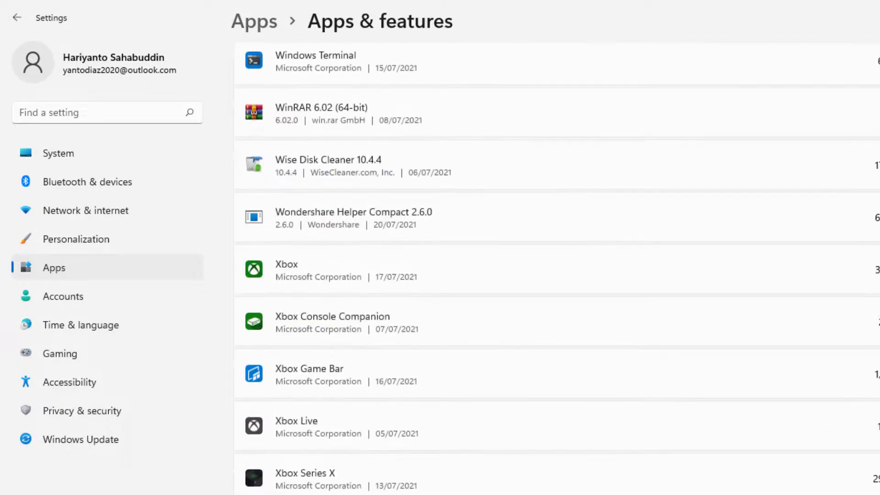
pyautogui.scroll(4, 315, 208)
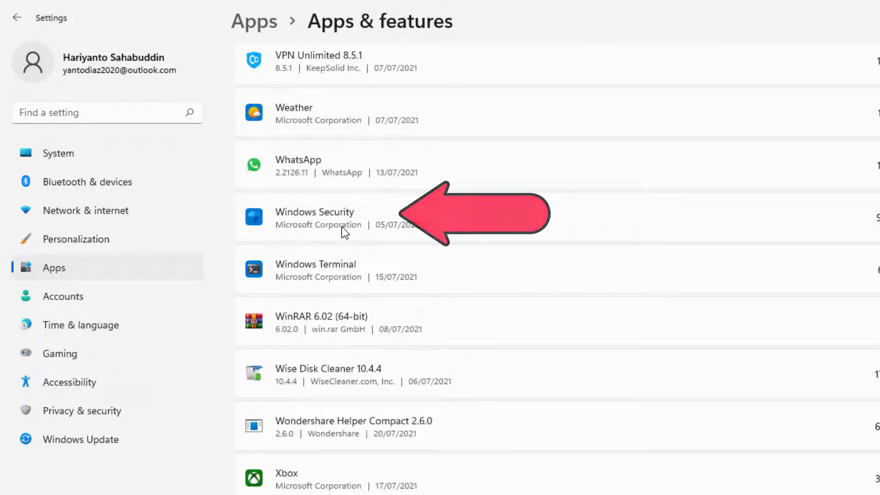
pyautogui.scroll(20, 556, 271)
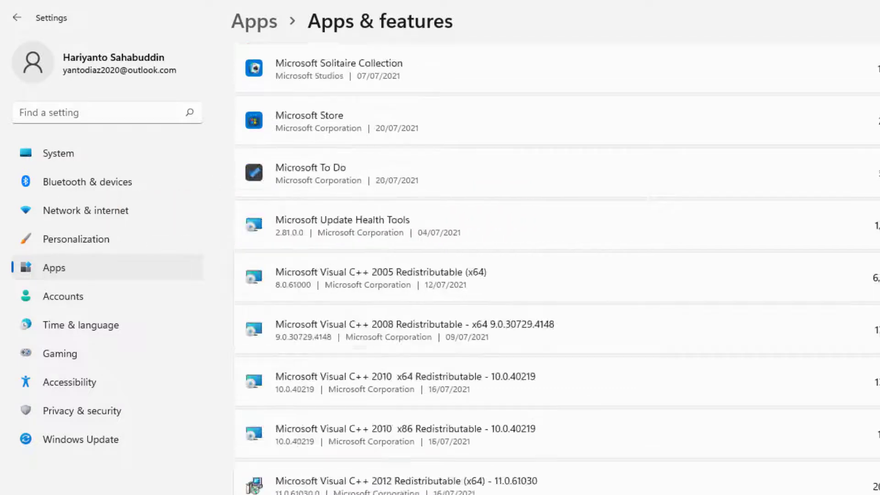
pyautogui.scroll(5, 588, 219)
pyautogui.click(384, 253)
pyautogui.write('windws')
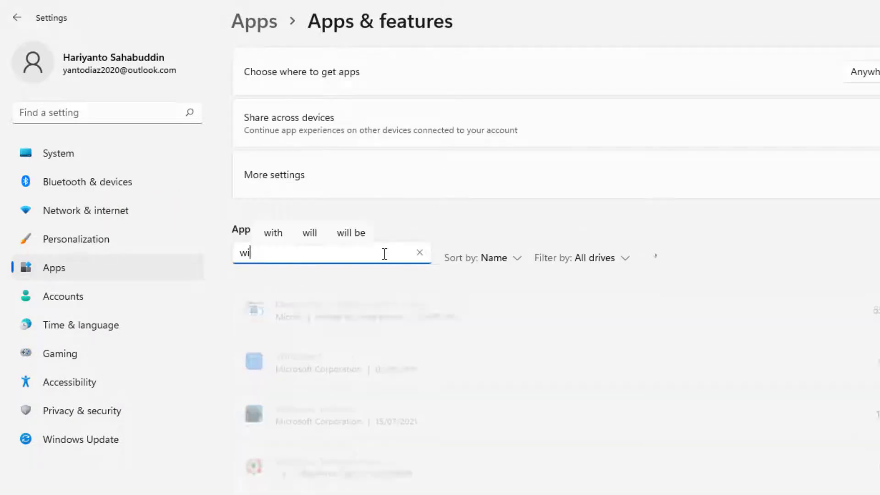
pyautogui.press('BackSpace')
pyautogui.press('BackSpace')
pyautogui.write('ows se')
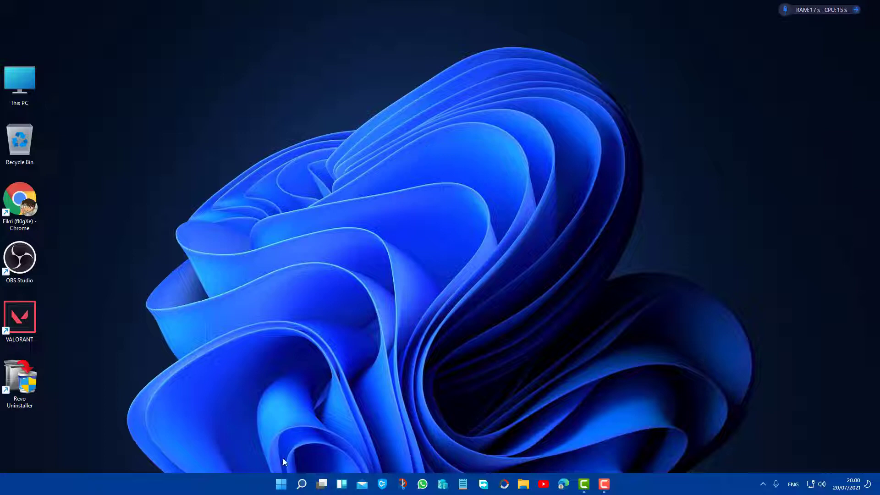
# - Search Windows for "windows" and show the available actions for the Windows Security result
pyautogui.click(302, 484)
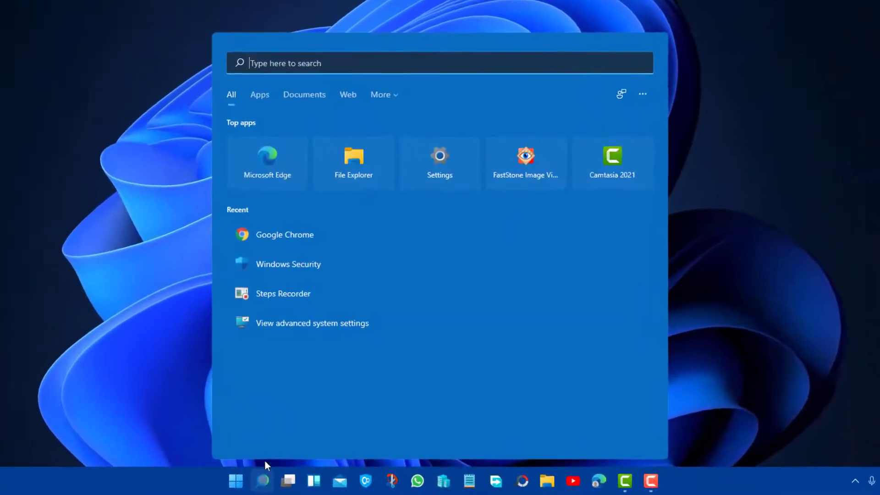
pyautogui.write('windows')
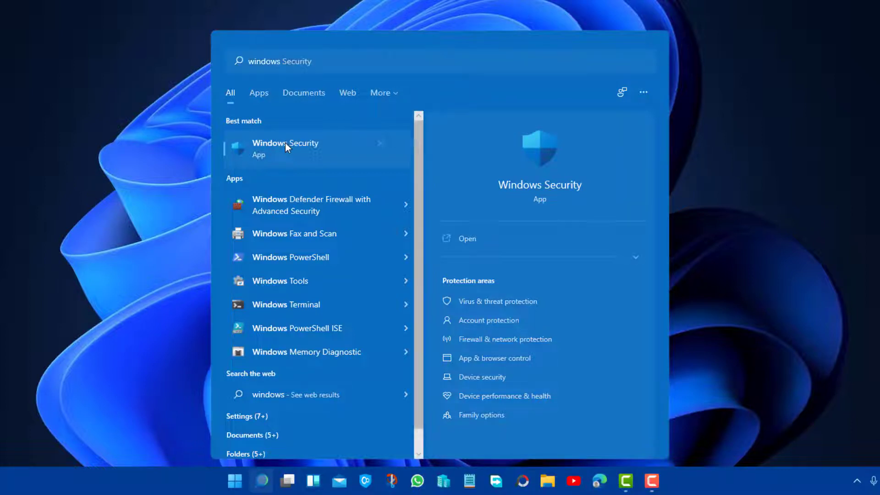
pyautogui.rightClick(285, 142)
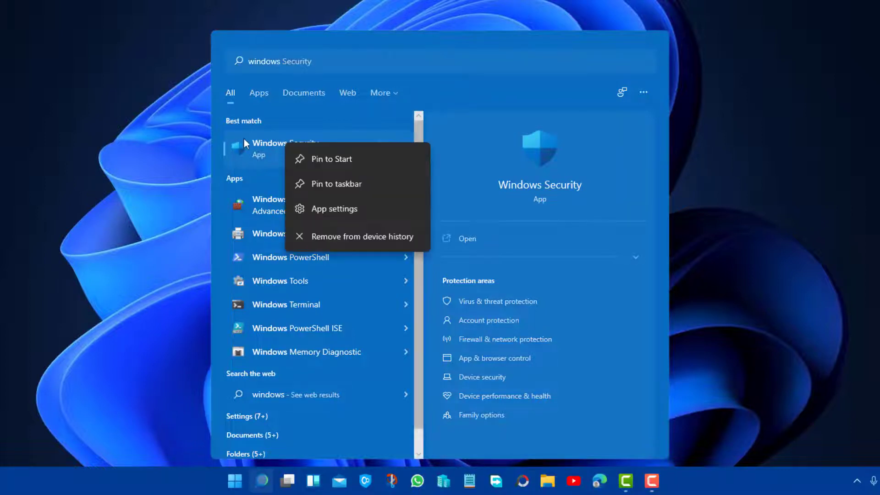
pyautogui.rightClick(540, 149)
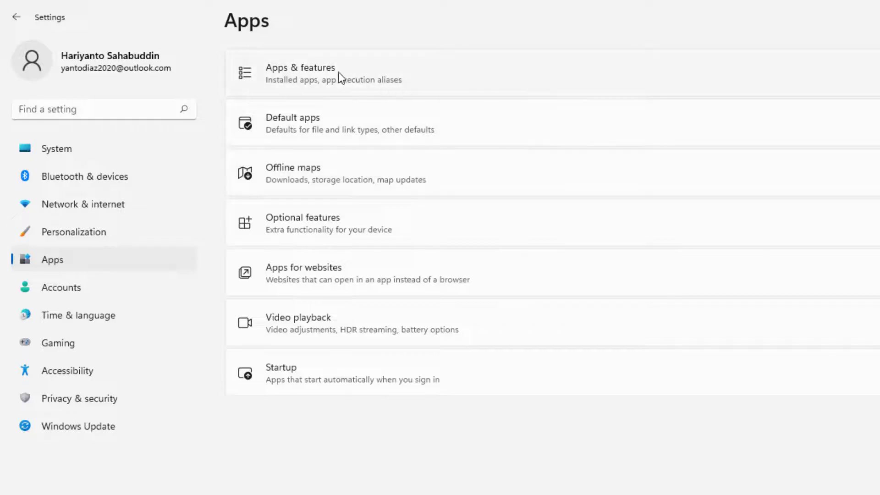
# - Filter the Apps & features list by "windows" and open the advanced options of Windows Security
pyautogui.click(324, 73)
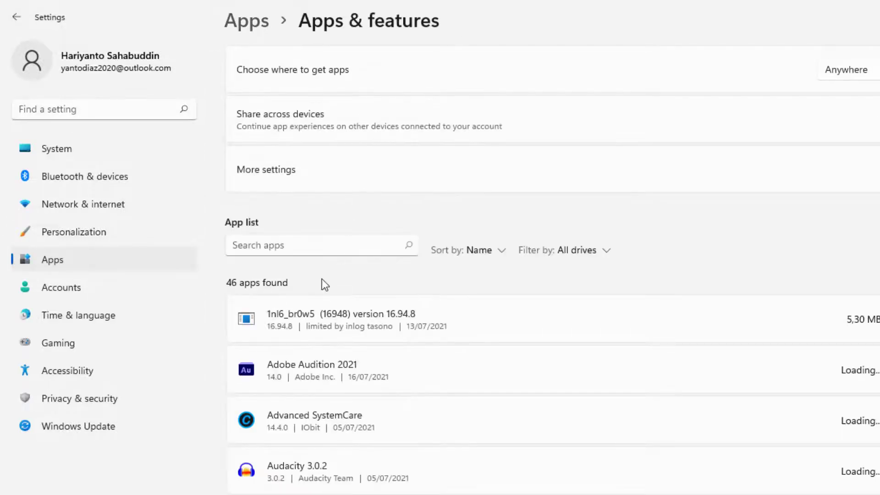
pyautogui.click(326, 245)
pyautogui.write('windw')
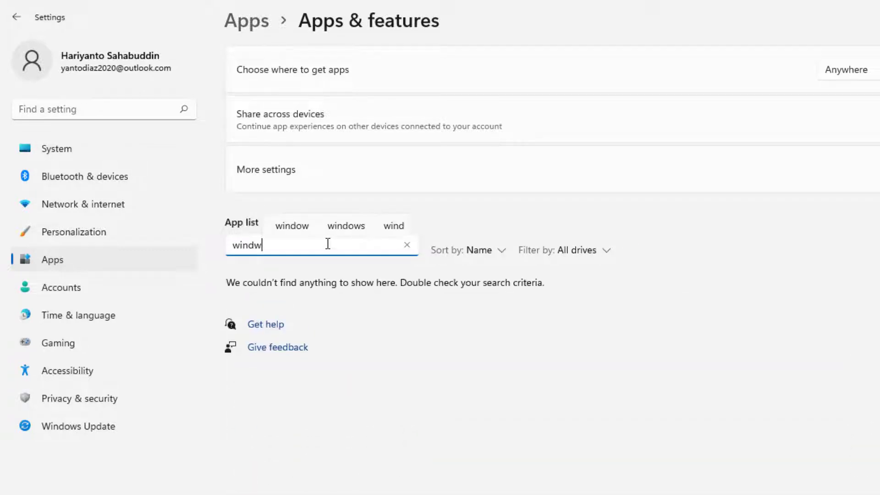
pyautogui.press('BackSpace')
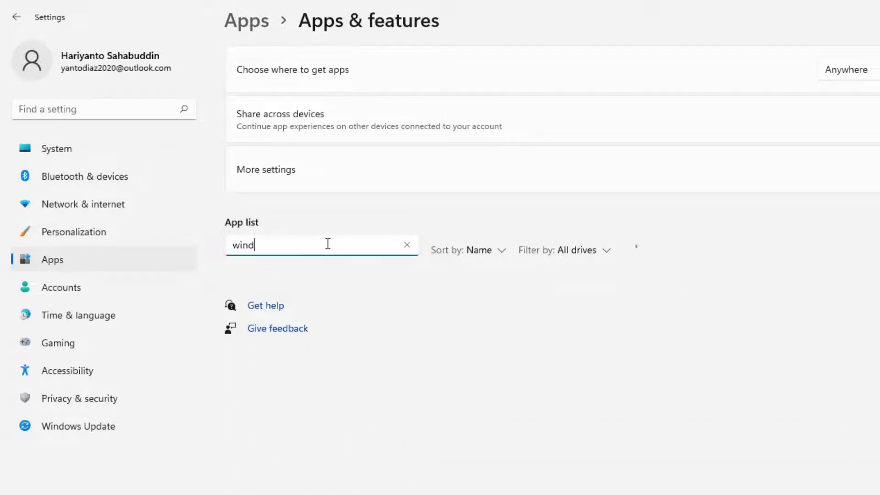
pyautogui.write('ows')
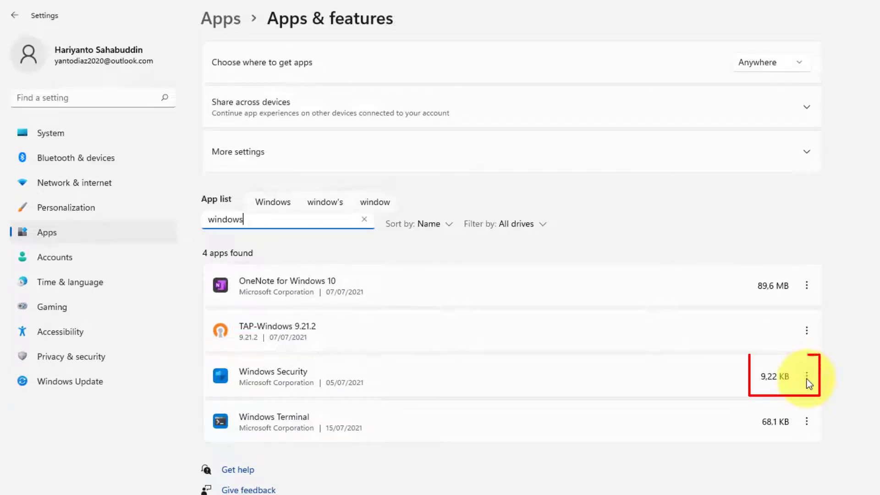
pyautogui.click(807, 379)
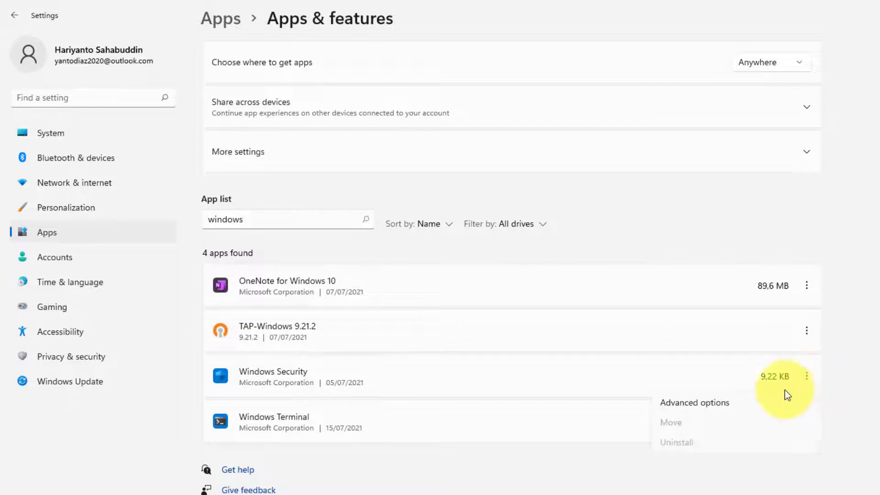
pyautogui.click(735, 404)
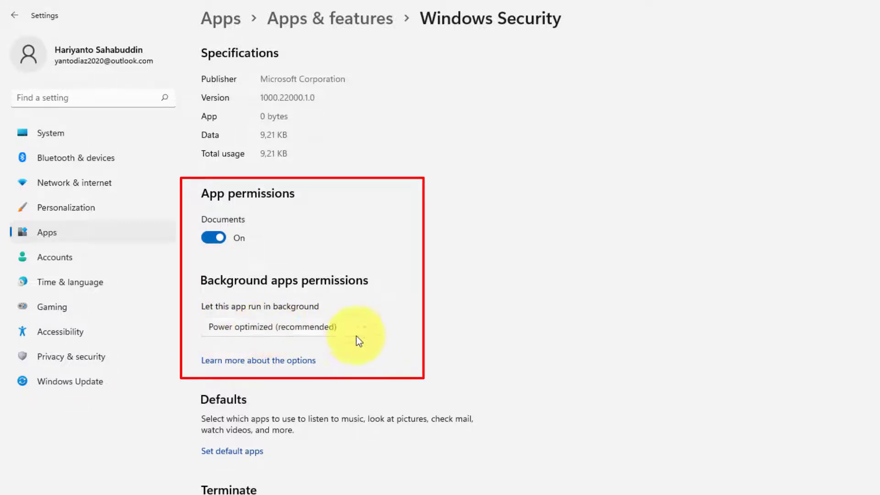
# - Review the choices for letting Windows Security run in the background, selecting Power optimized (recommended)
pyautogui.click(366, 329)
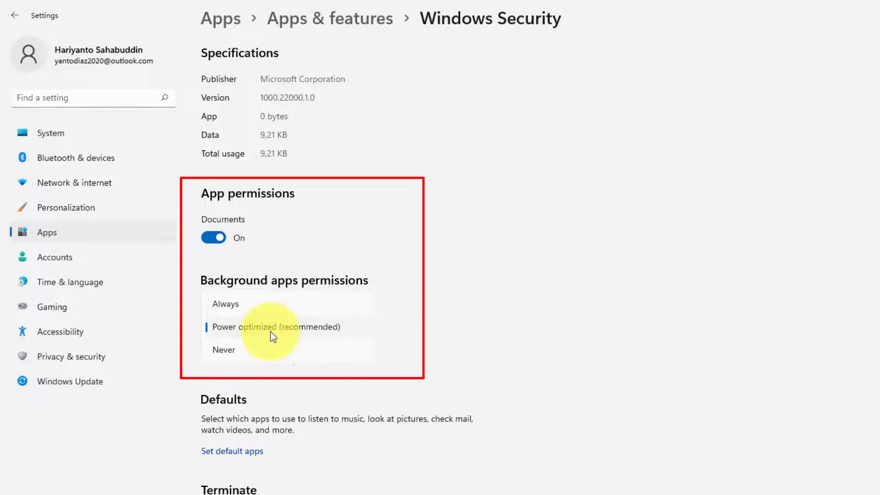
pyautogui.click(353, 330)
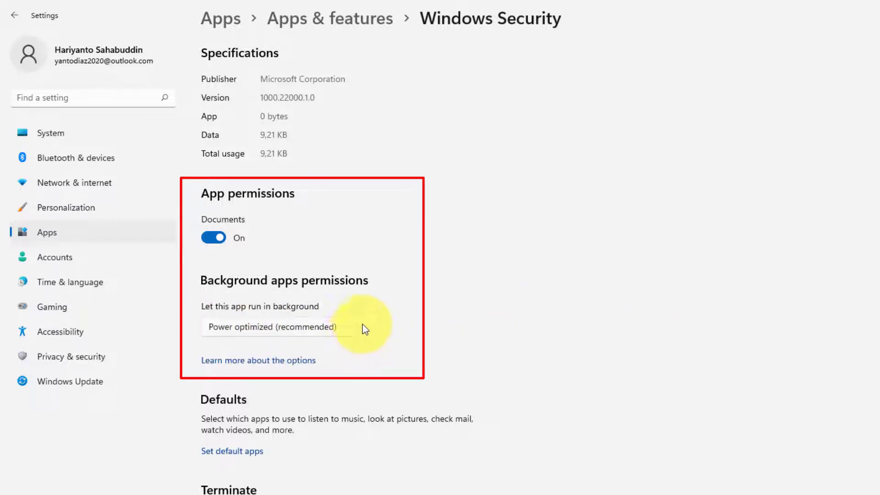
pyautogui.click(362, 327)
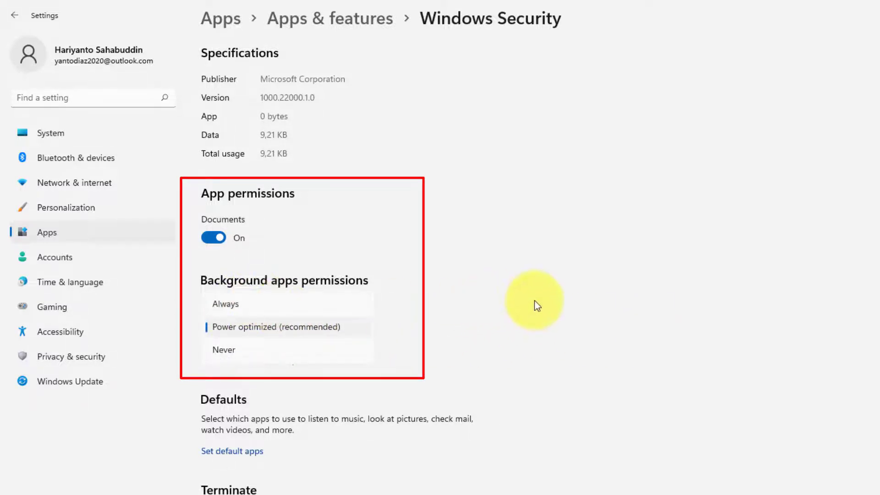
pyautogui.click(623, 300)
# - Examine the Terminate, Repair, Reset and Uninstall options for Windows Security
pyautogui.scroll(-2, 624, 300)
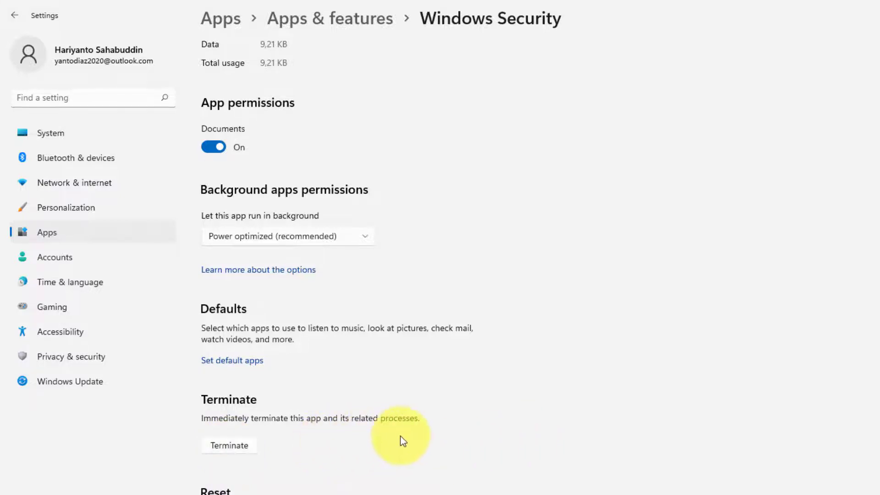
pyautogui.scroll(-2, 400, 437)
pyautogui.scroll(-2, 400, 438)
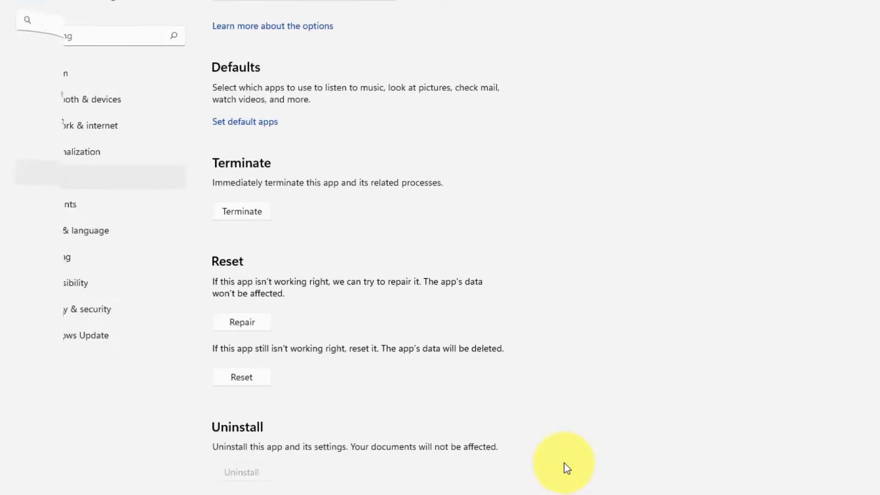
pyautogui.scroll(-2, 567, 467)
pyautogui.scroll(6, 565, 465)
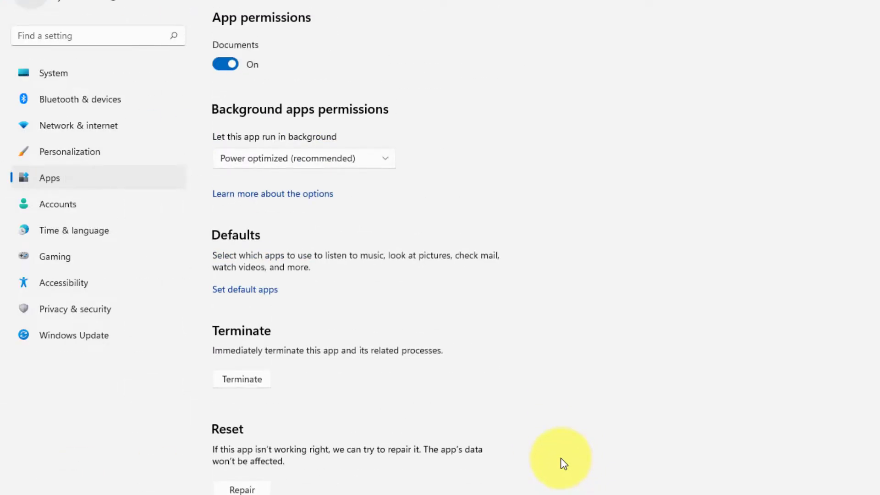
pyautogui.scroll(-2, 561, 458)
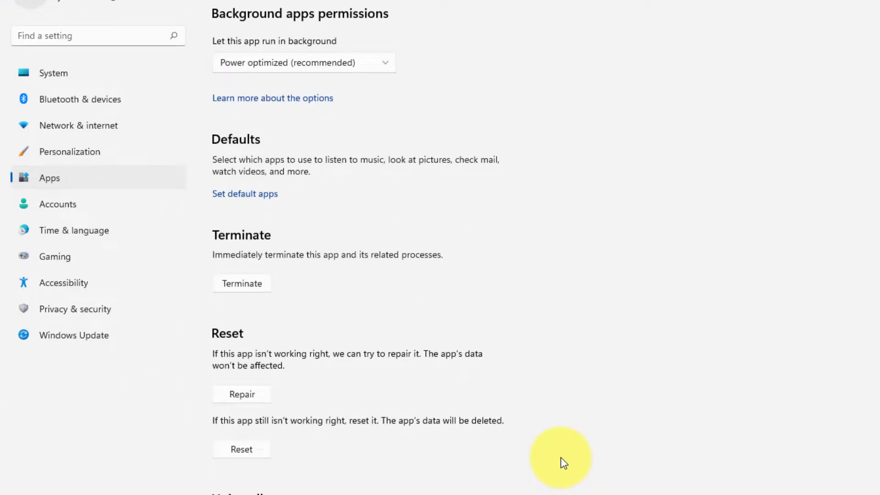